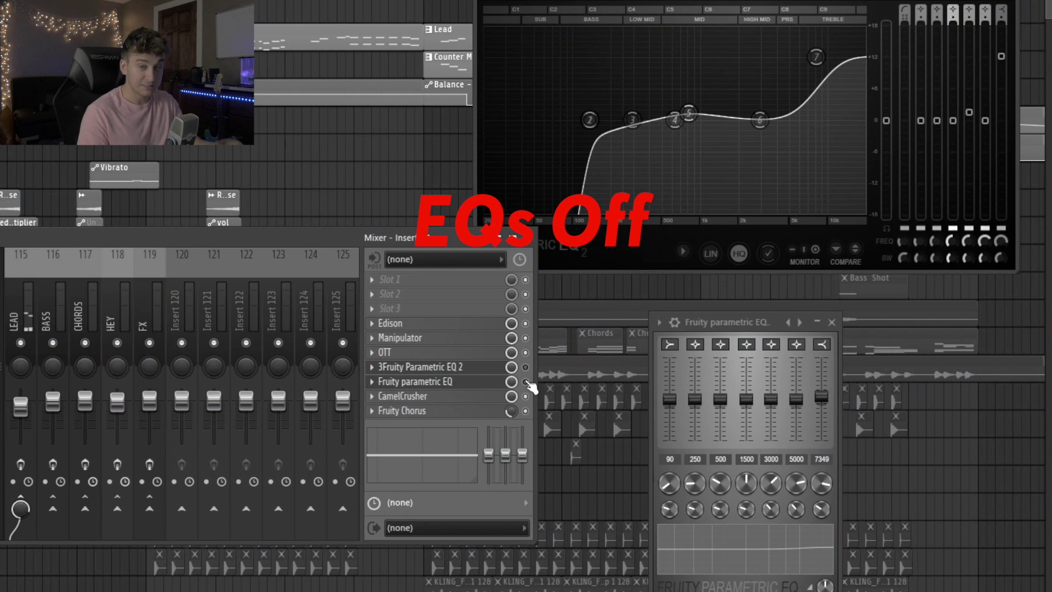
- Toggle the Fruity Parametric EQ 2 and Fruity parametric EQ on Insert 14 off and on to compare the lead's sound
click(526, 381)
click(526, 369)
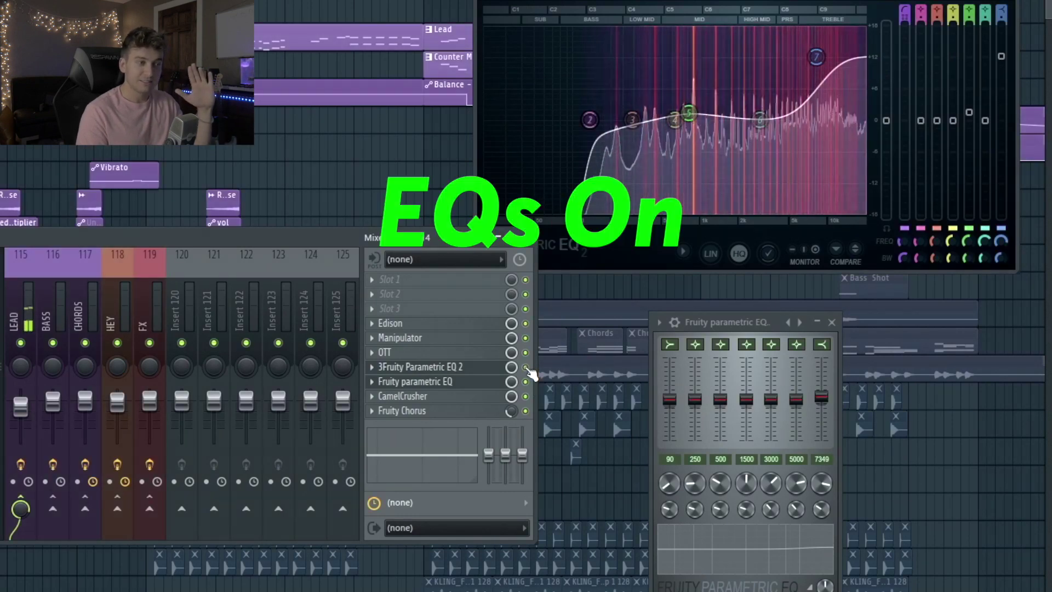
click(526, 369)
click(525, 381)
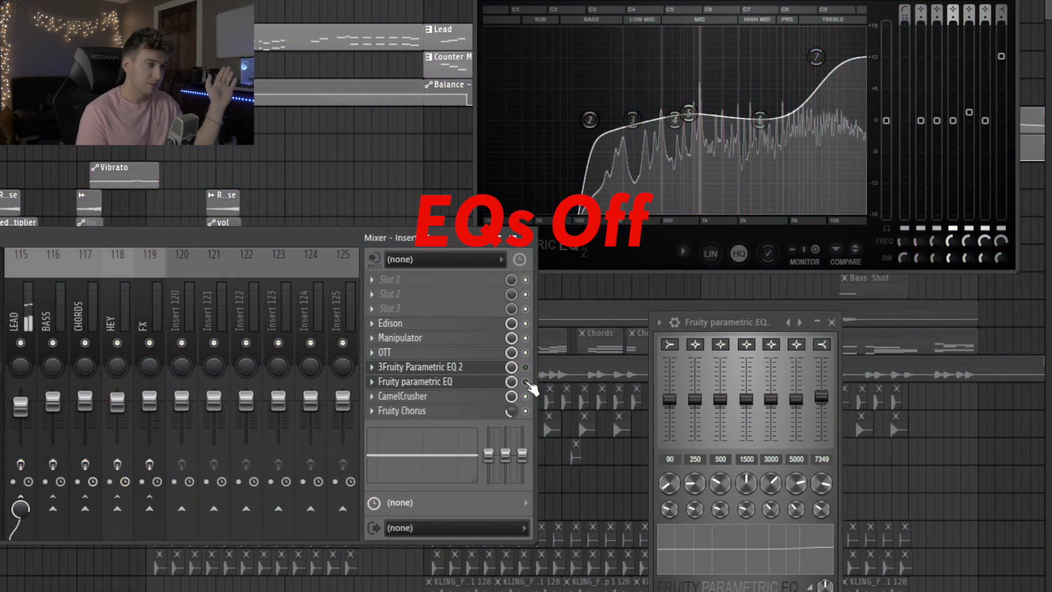
click(529, 369)
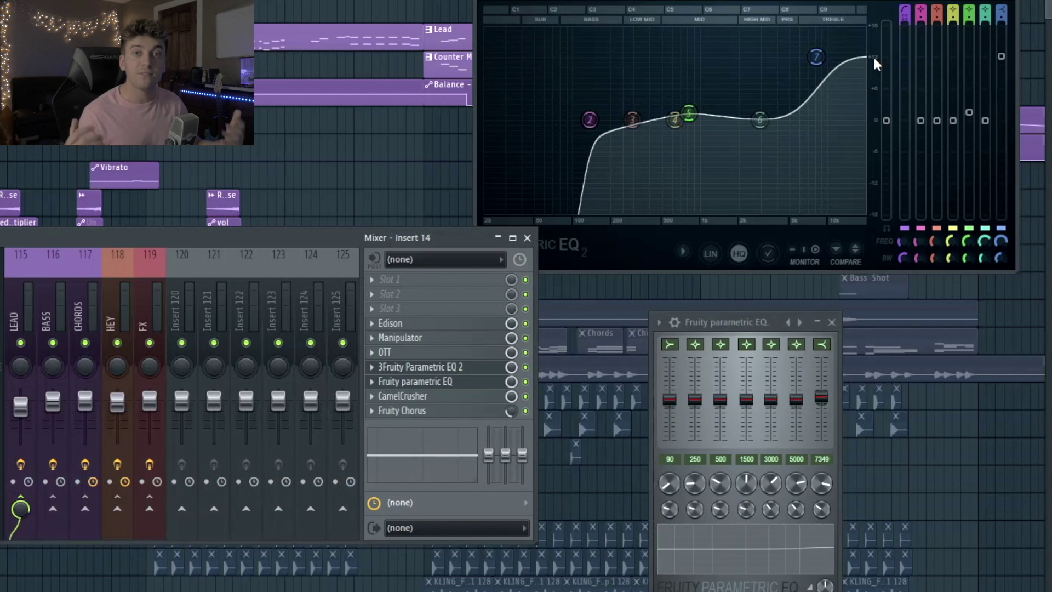
drag(746, 323, 751, 112)
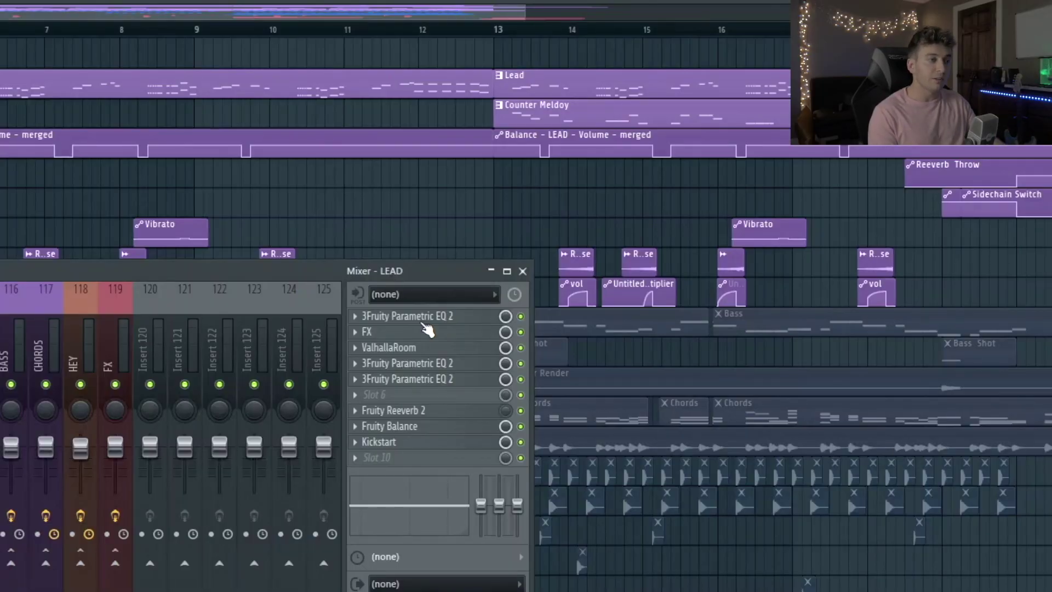
- Review the LEAD mixer track's effects, checking Parametric EQ 2, ValhallaRoom, the EQ in the fifth slot and Fruity Balance
click(423, 319)
click(430, 324)
click(454, 350)
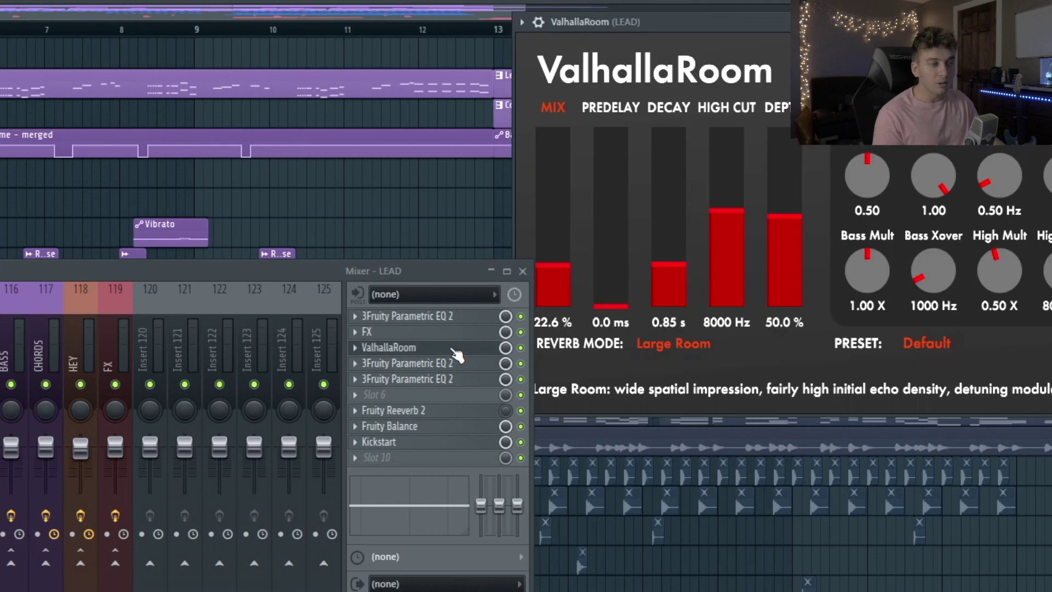
click(454, 350)
click(416, 385)
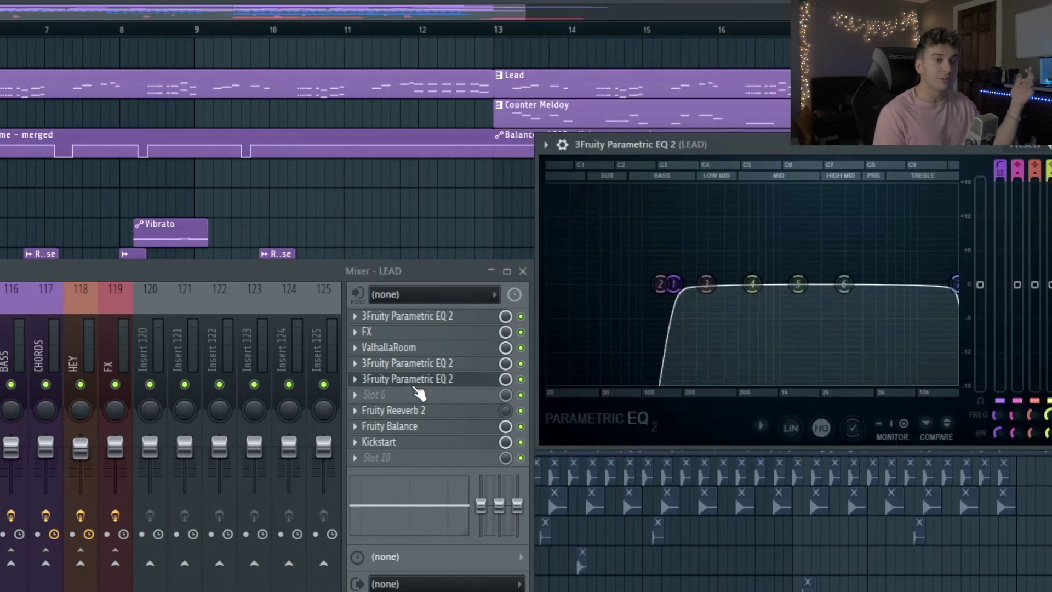
click(415, 385)
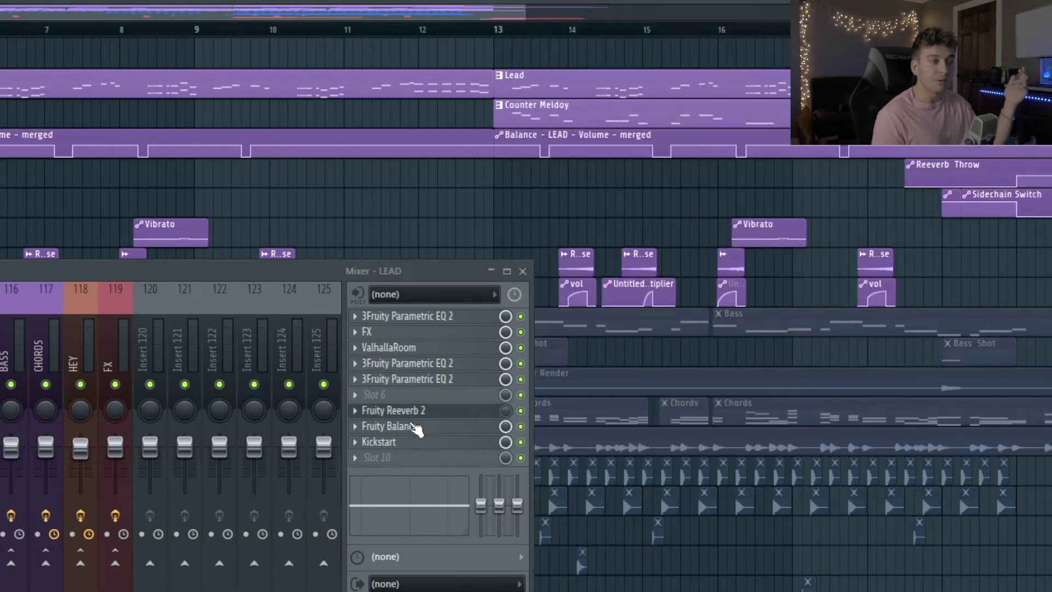
click(394, 430)
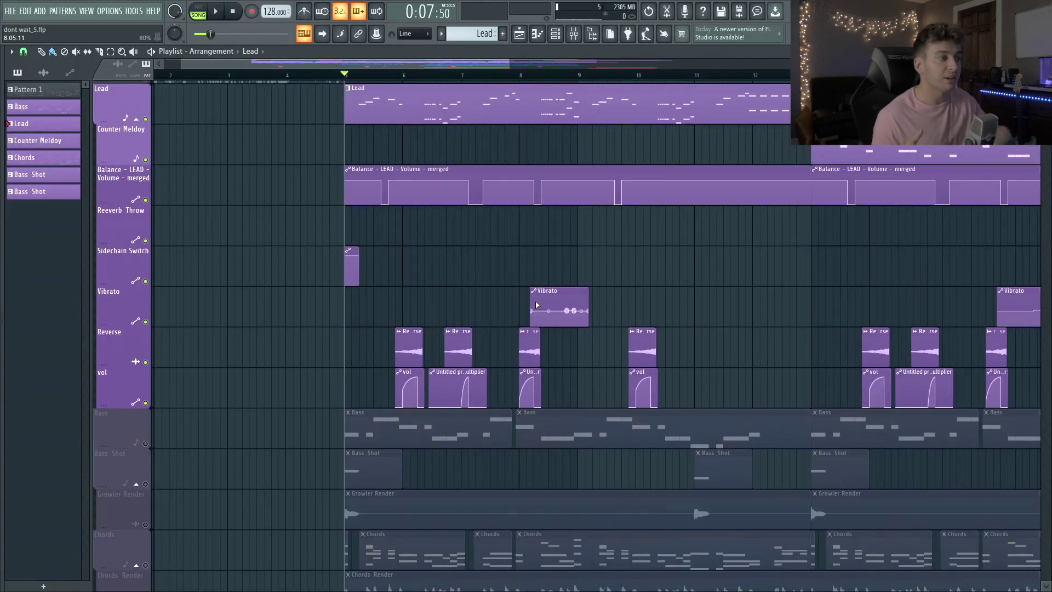
- Play the lead tracks from bar 5, and listen to the Lead with only its Vibrato automation
key(space)
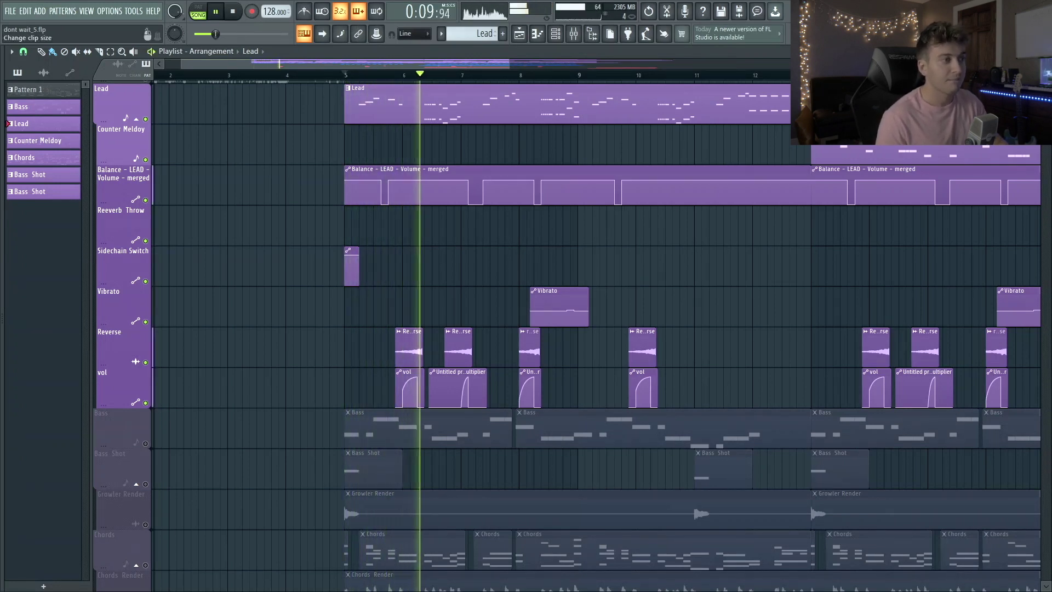
key(space)
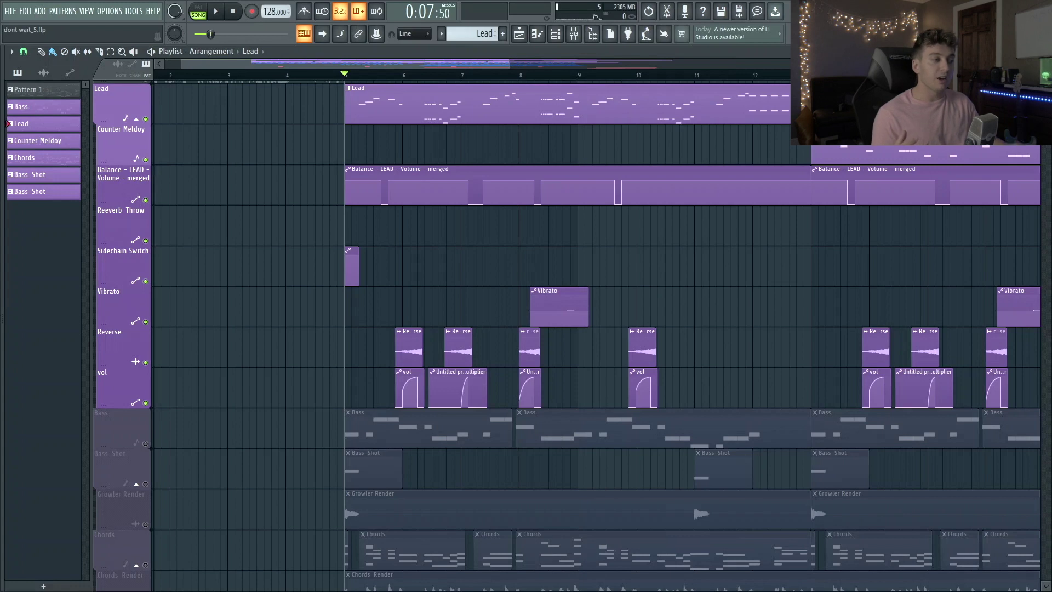
key(space)
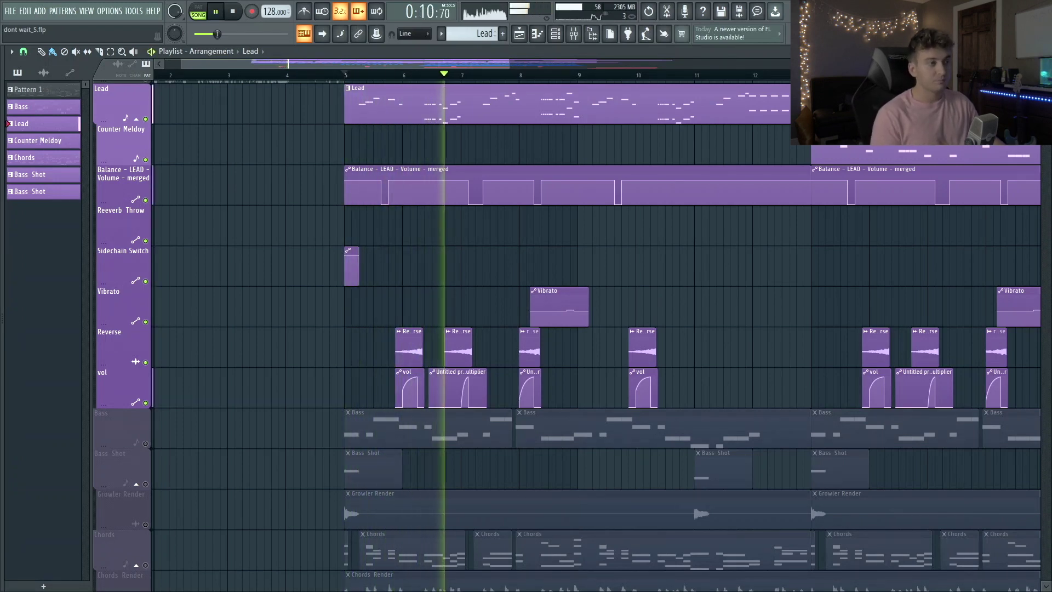
key(space)
click(382, 74)
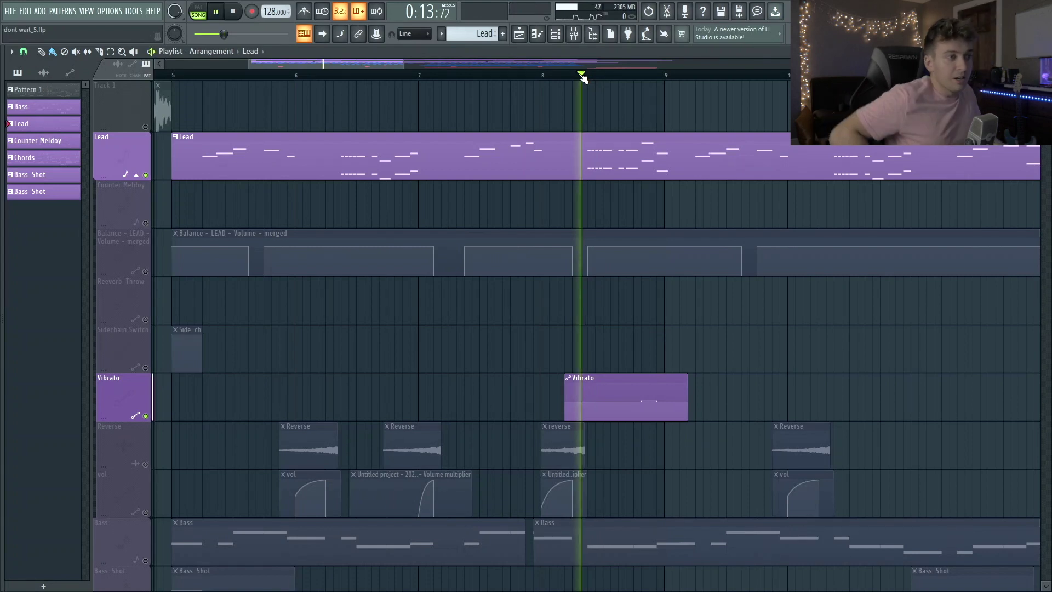
key(space)
key(space)
- Show the pitch envelope and LFO settings of the first KLING_FFB_Vocal Shot 2 B channel
key(F6)
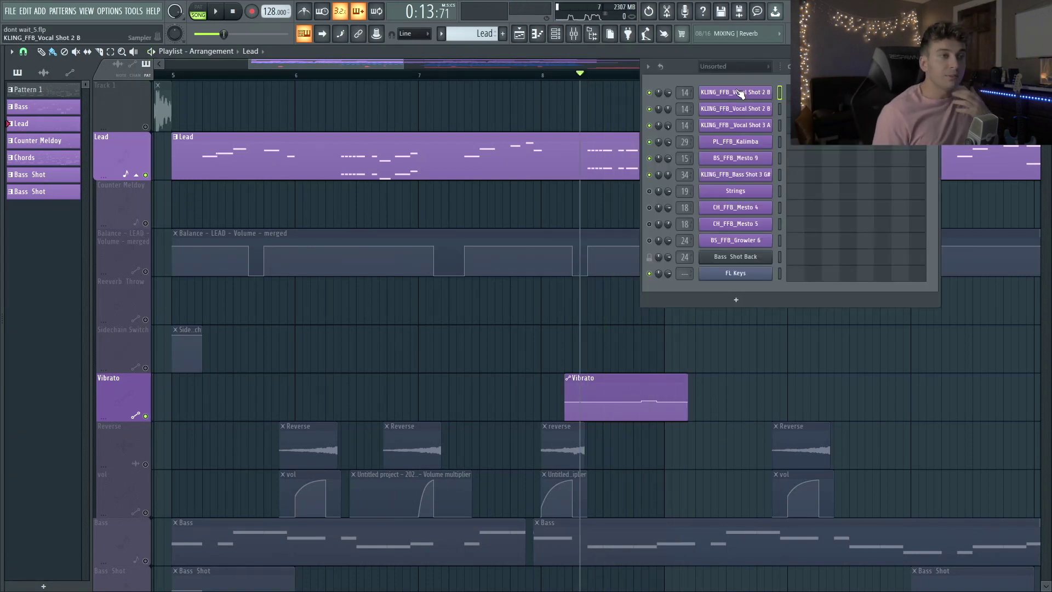
click(739, 93)
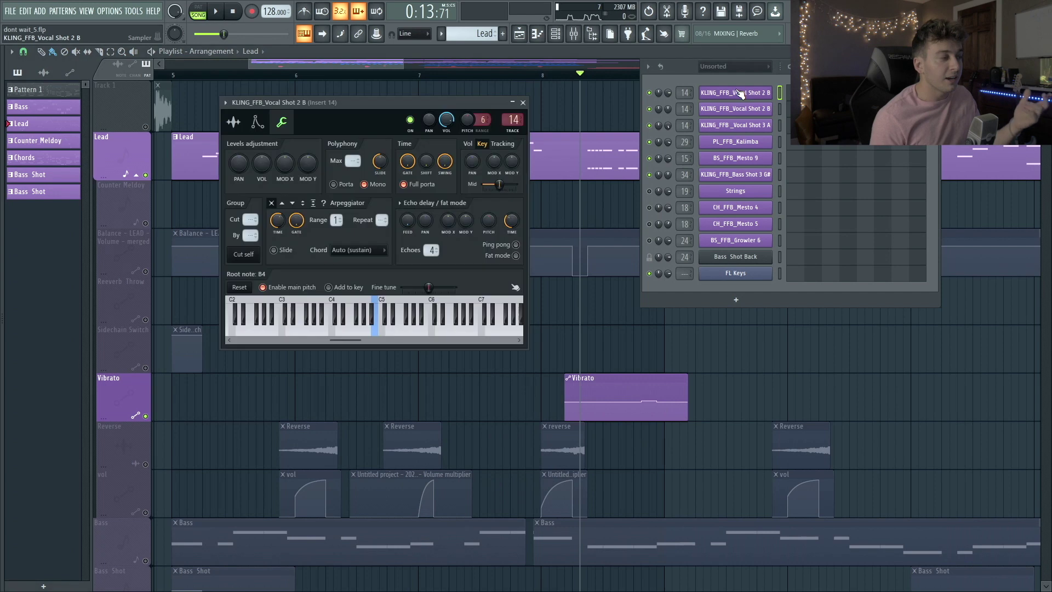
click(256, 126)
drag(279, 101, 257, 104)
click(312, 150)
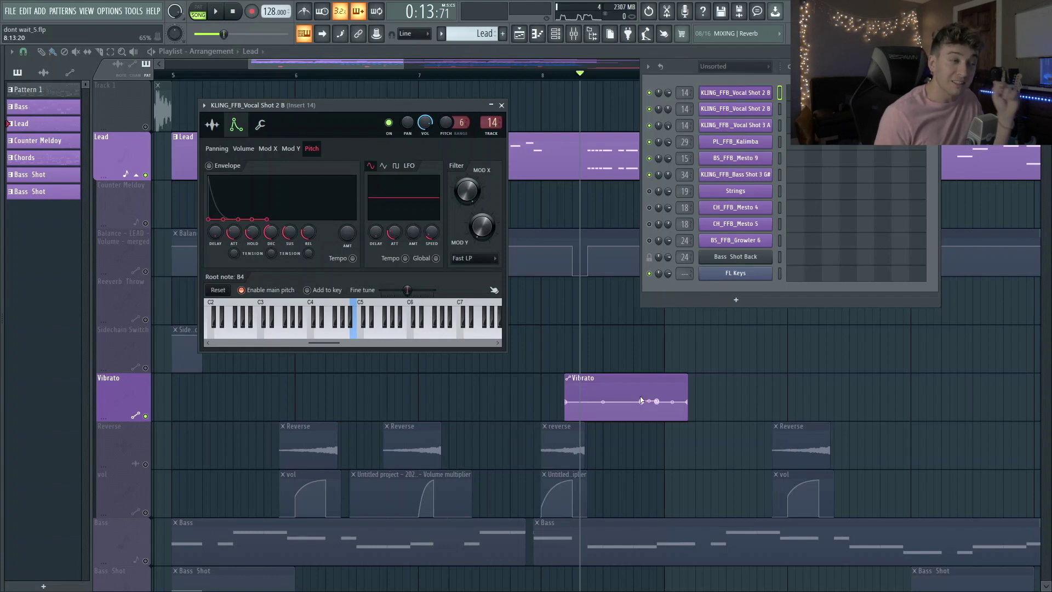
- Examine the small bump in the Vibrato automation clip and play the lead through that section
drag(643, 401, 645, 387)
key(space)
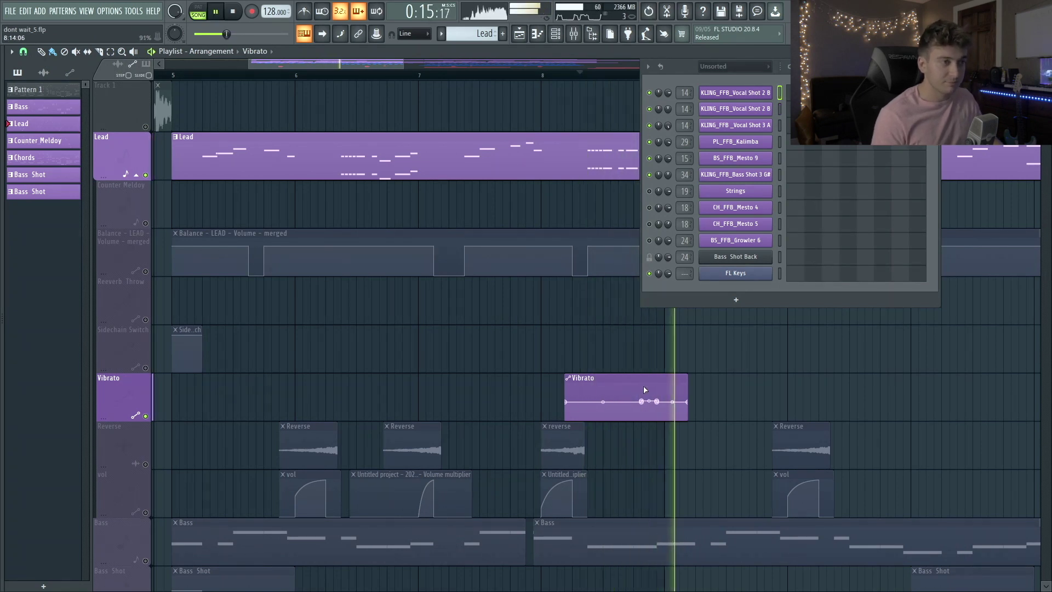
key(space)
click(740, 308)
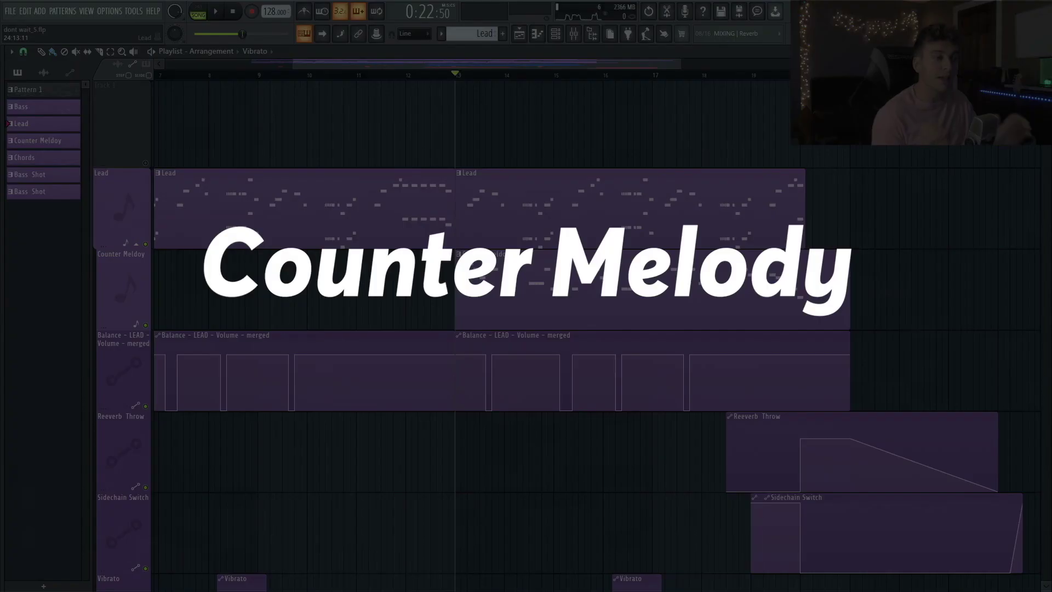
- Listen to the counter melody from bar 13 and inspect its PL_FFB_Kalimba Serum patch
key(space)
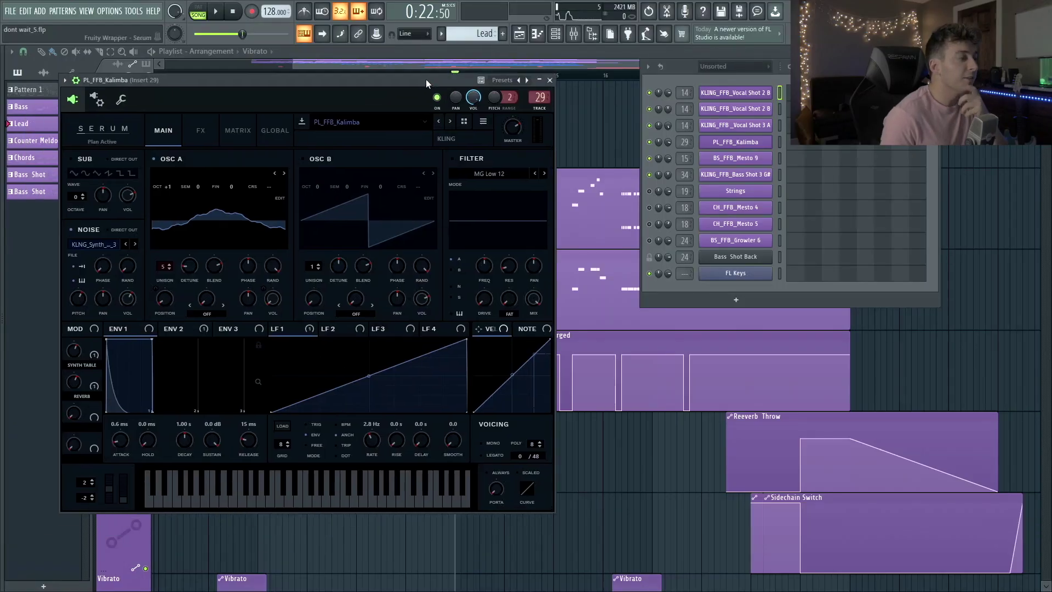
drag(426, 79, 442, 71)
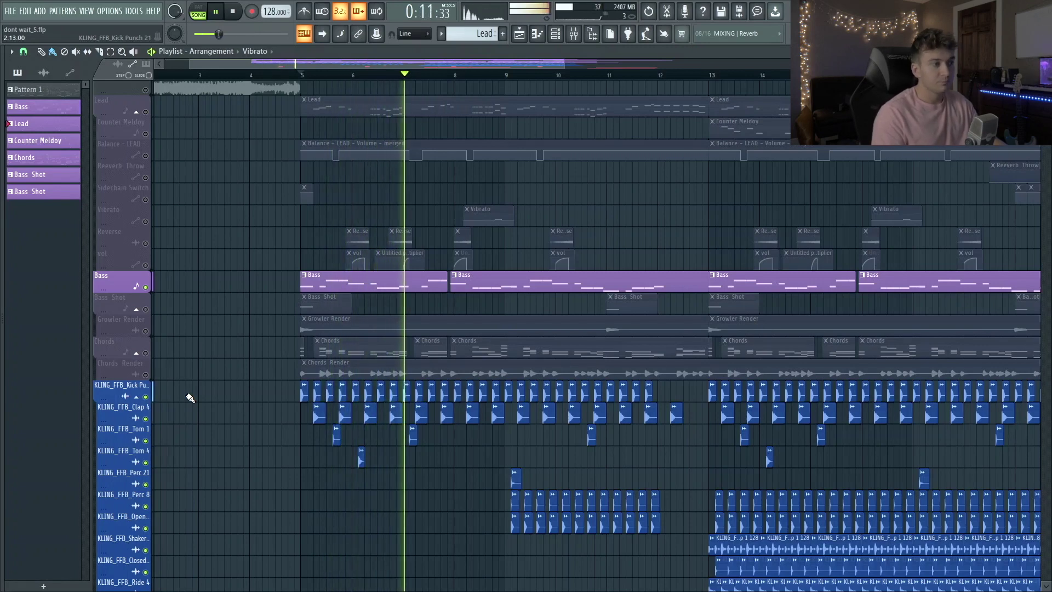
- Examine the first Bass clip's notes in the piano roll, and unmute the Lead track group to play it with the bass
double_click(365, 290)
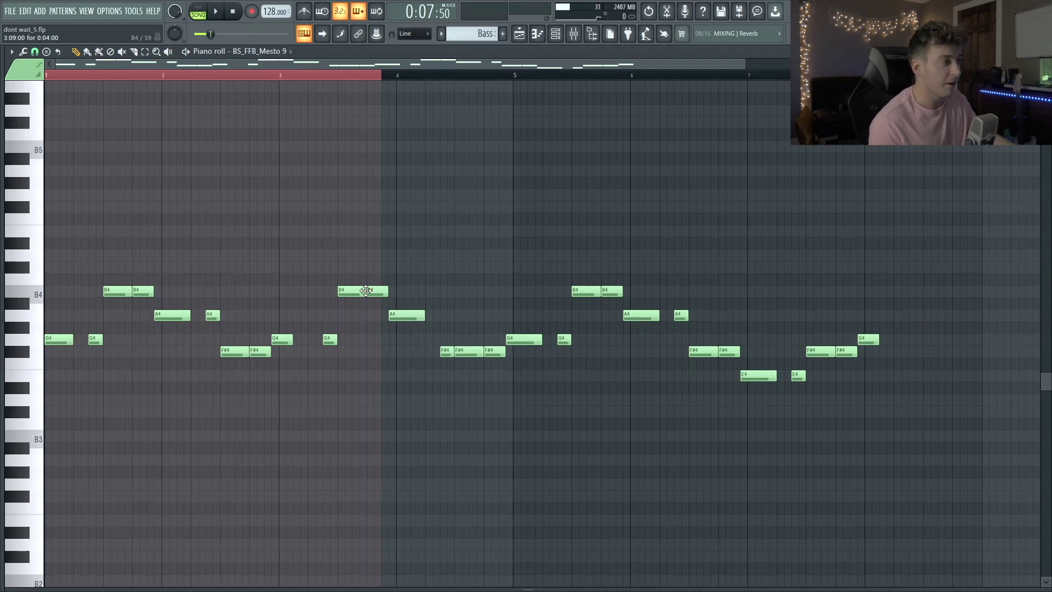
key(F5)
click(145, 112)
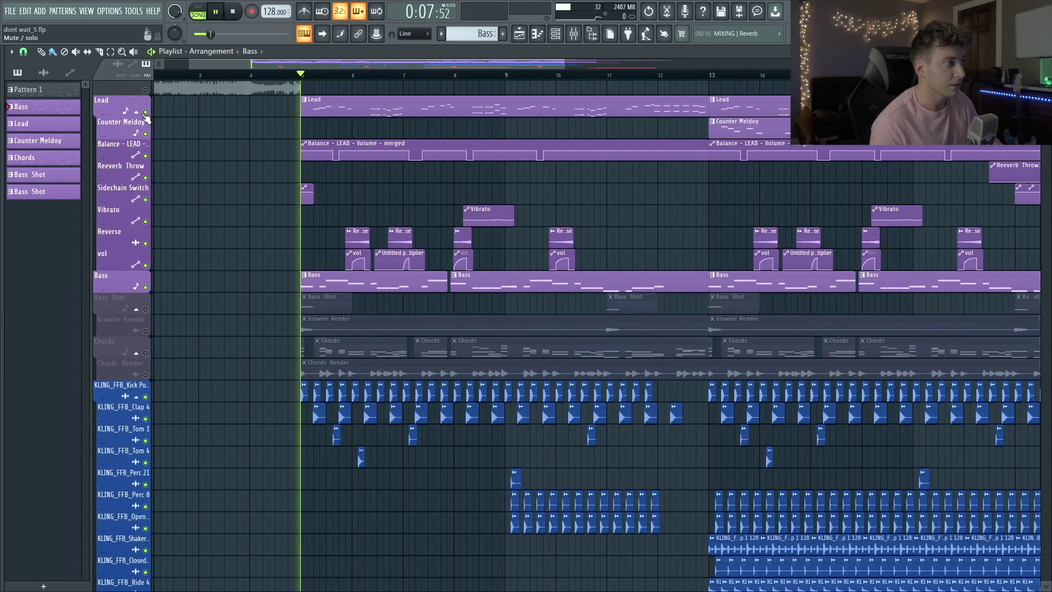
key(space)
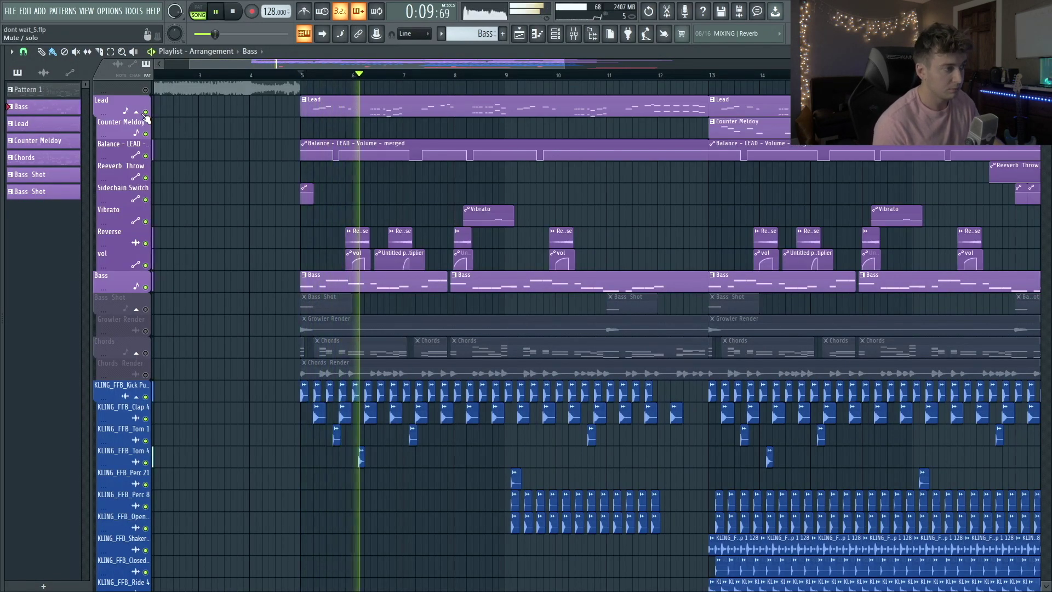
key(space)
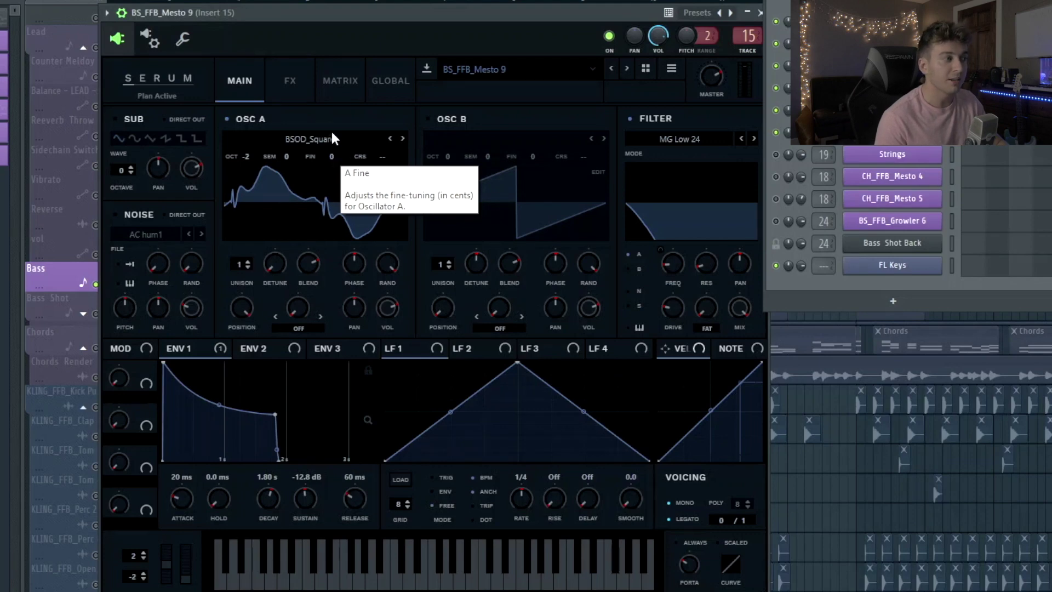
- Inspect the BS_FFB_Mesto 9 patch's oscillator A wavetable choices and the modulation options of its filter cutoff
click(306, 135)
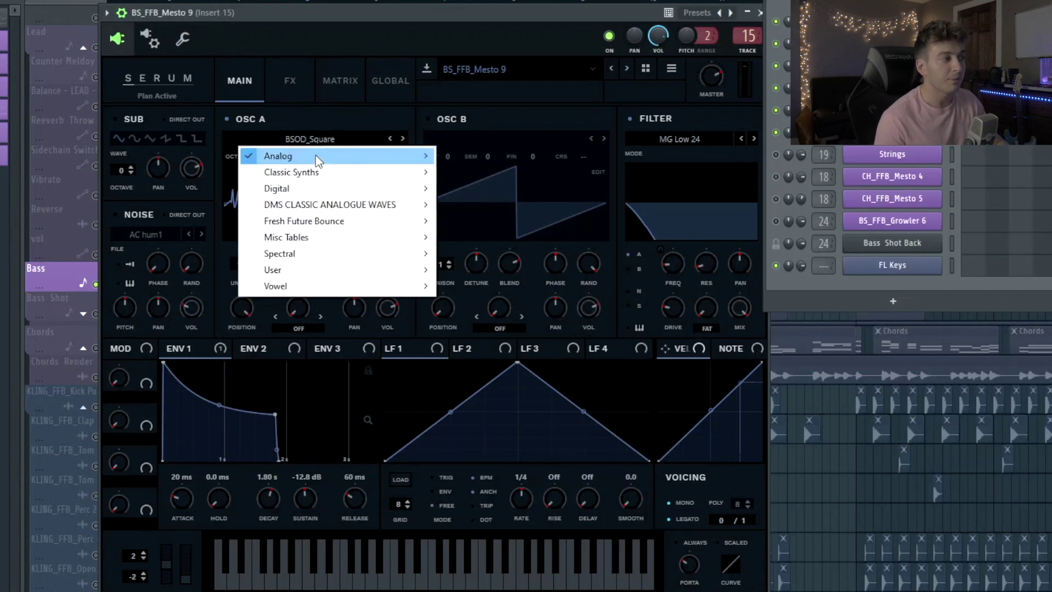
mouse_move(316, 159)
click(660, 194)
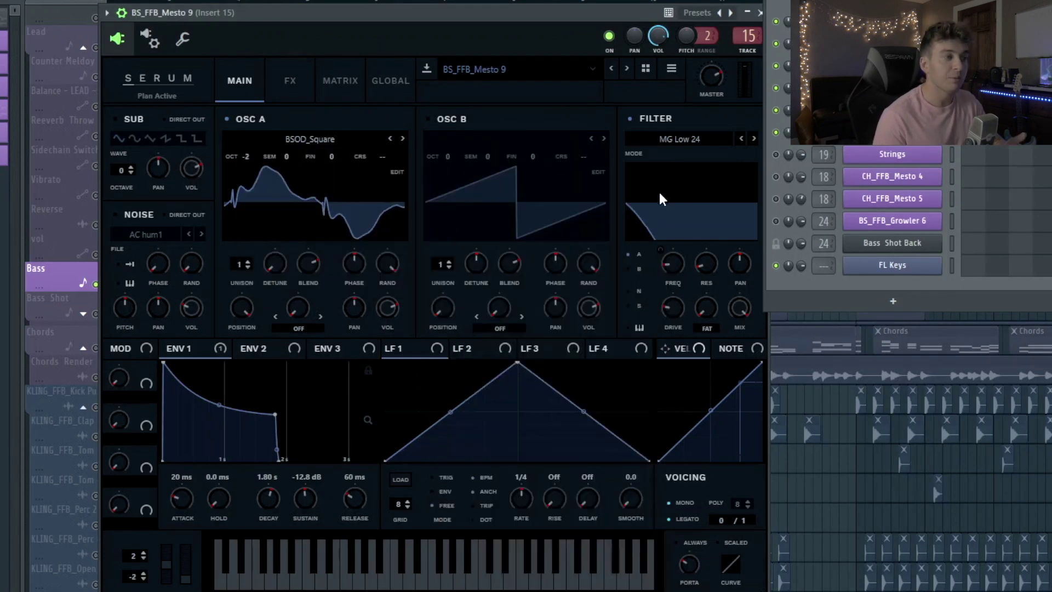
right_click(675, 260)
click(218, 333)
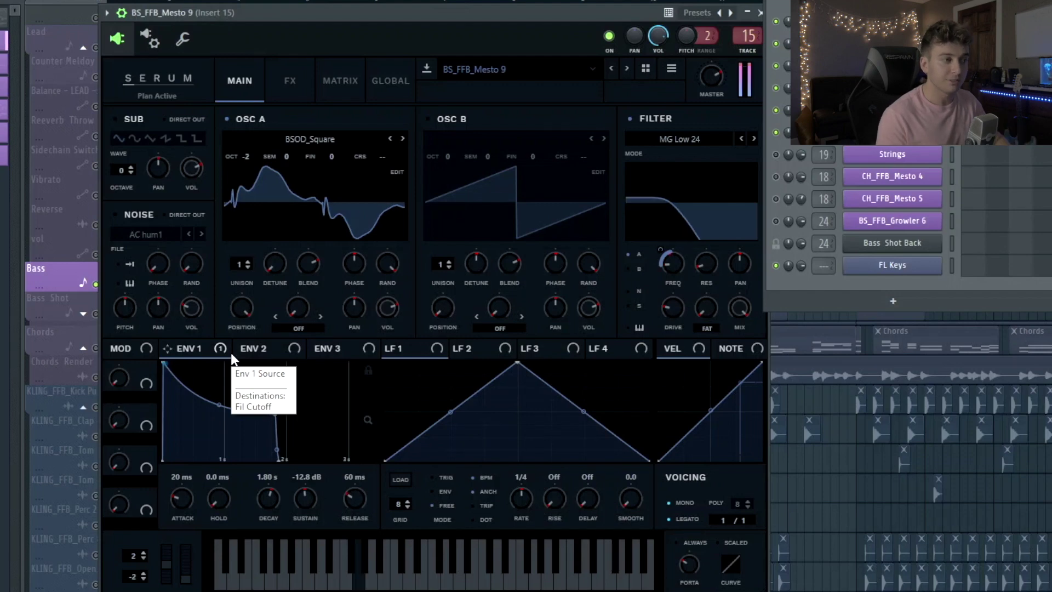
- Check the bass patch's compressor effect and open Kickstart on the BASS mixer track
click(290, 82)
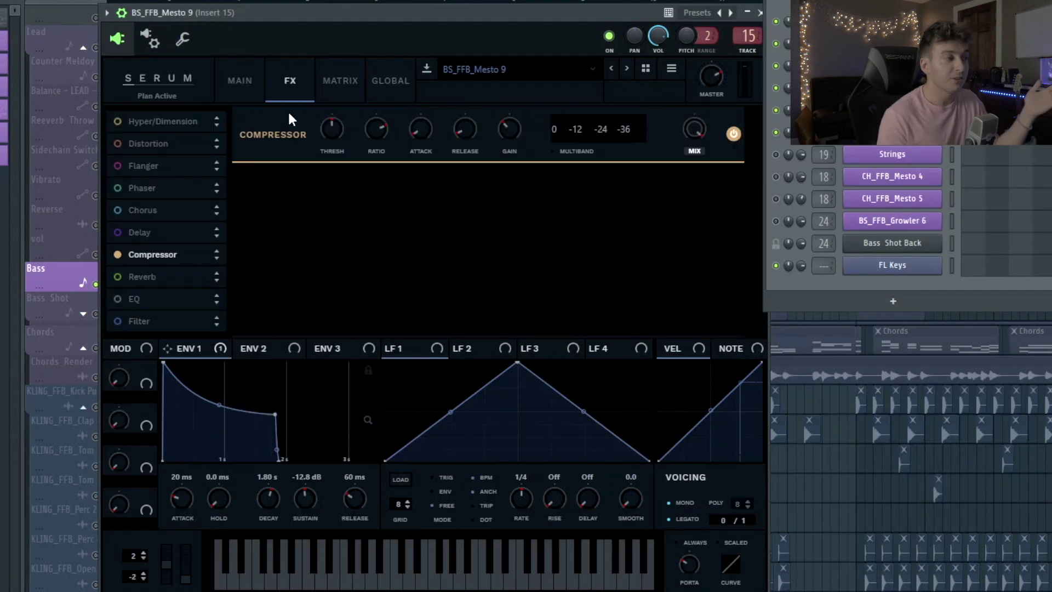
click(740, 39)
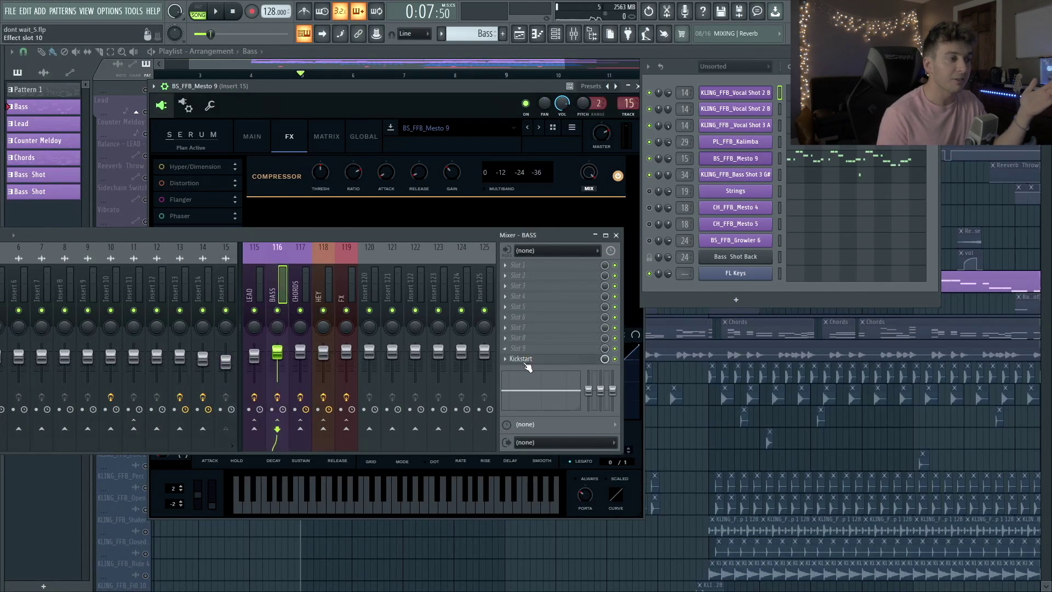
click(524, 362)
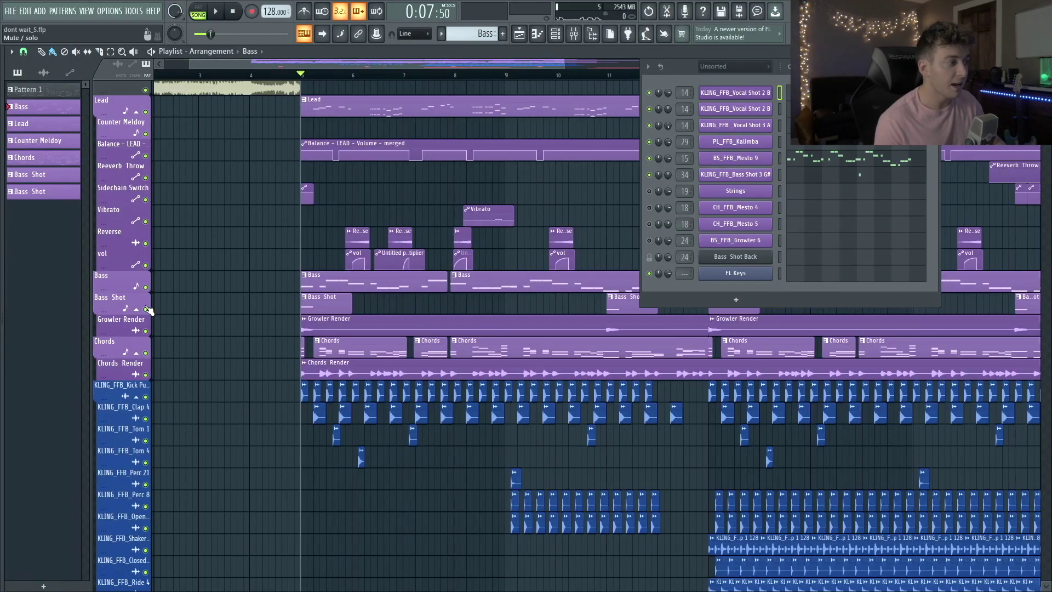
- Mute the Bass Shot and Growler Render tracks and play the arrangement without them
click(145, 309)
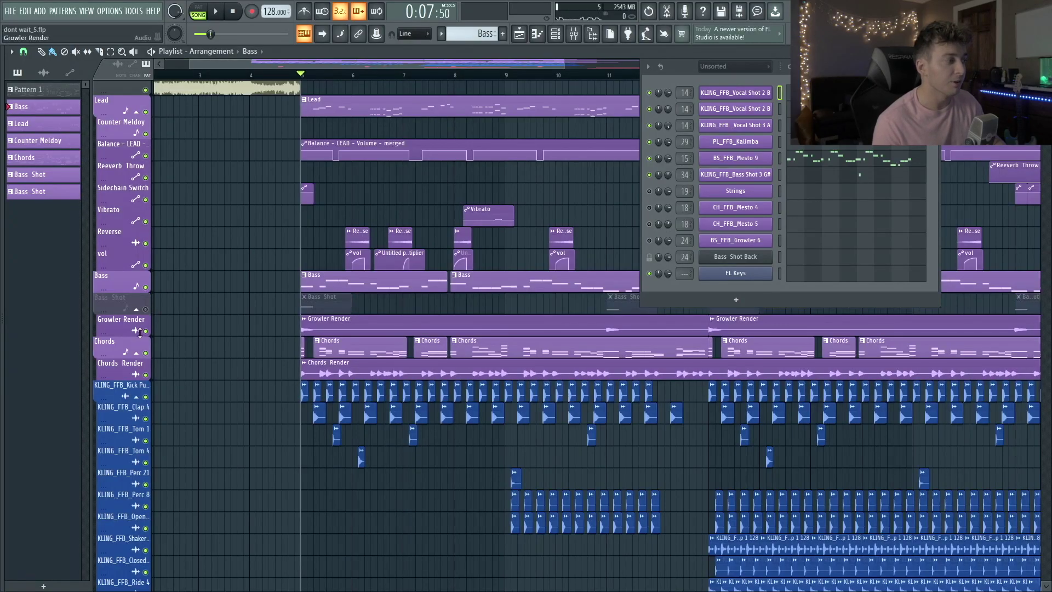
click(145, 330)
key(space)
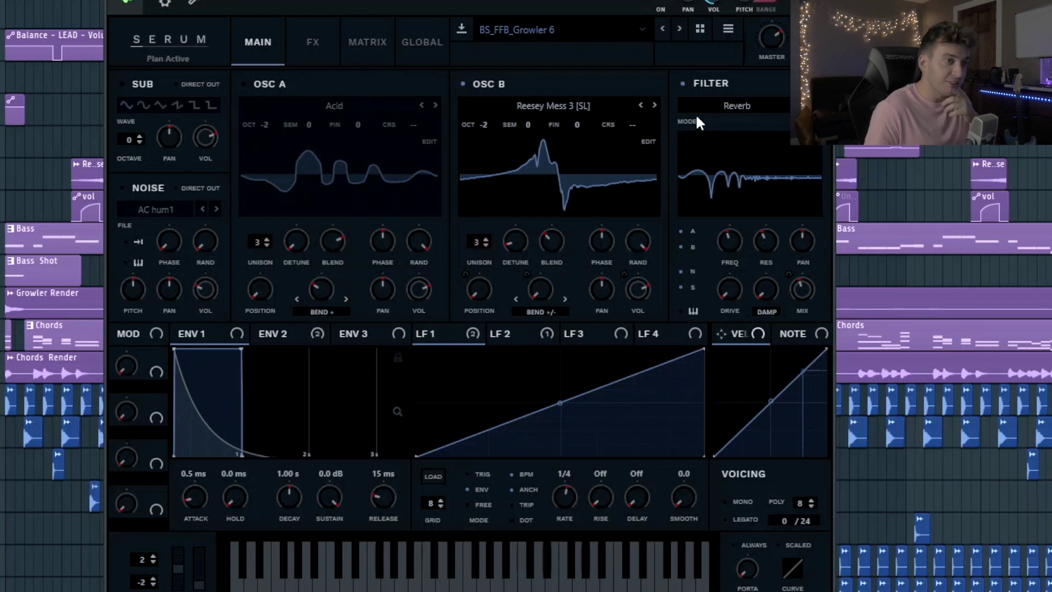
- Inspect the wavetable categories and warp mode options of oscillator B in the BS_FFB_Growler 6 patch
click(520, 106)
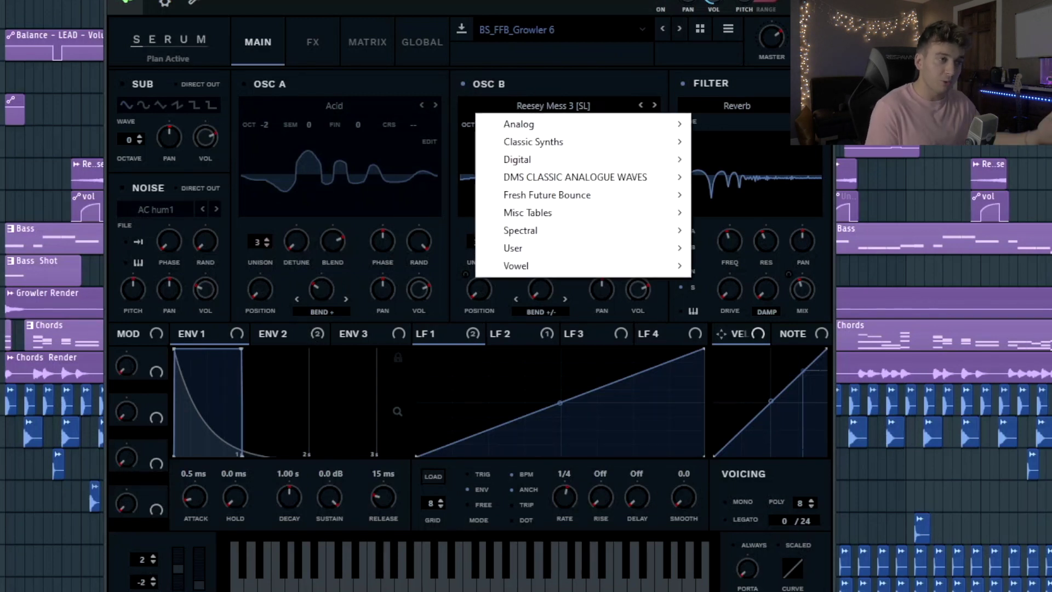
click(587, 80)
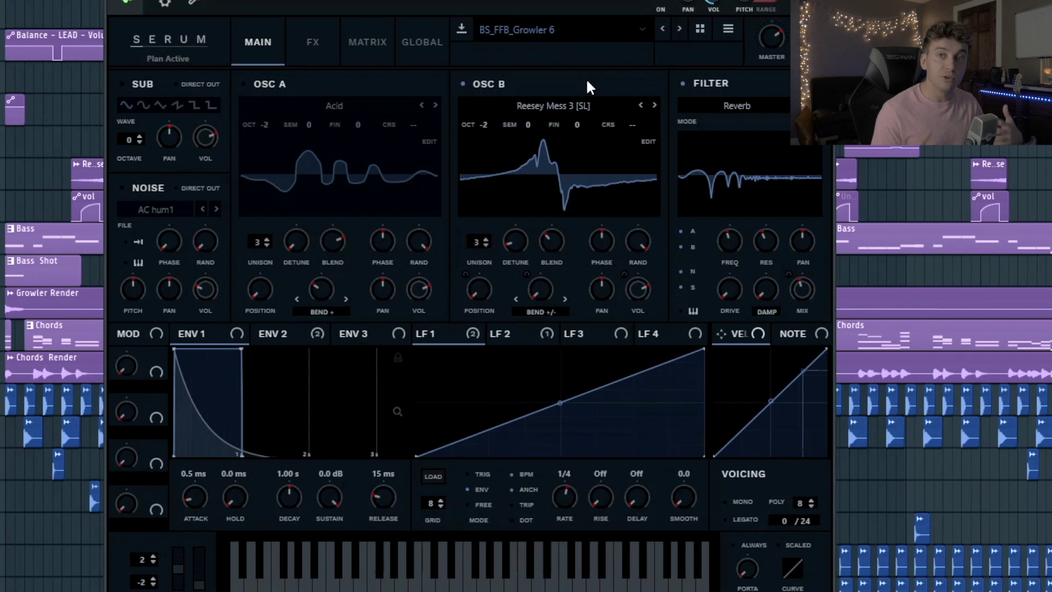
click(531, 310)
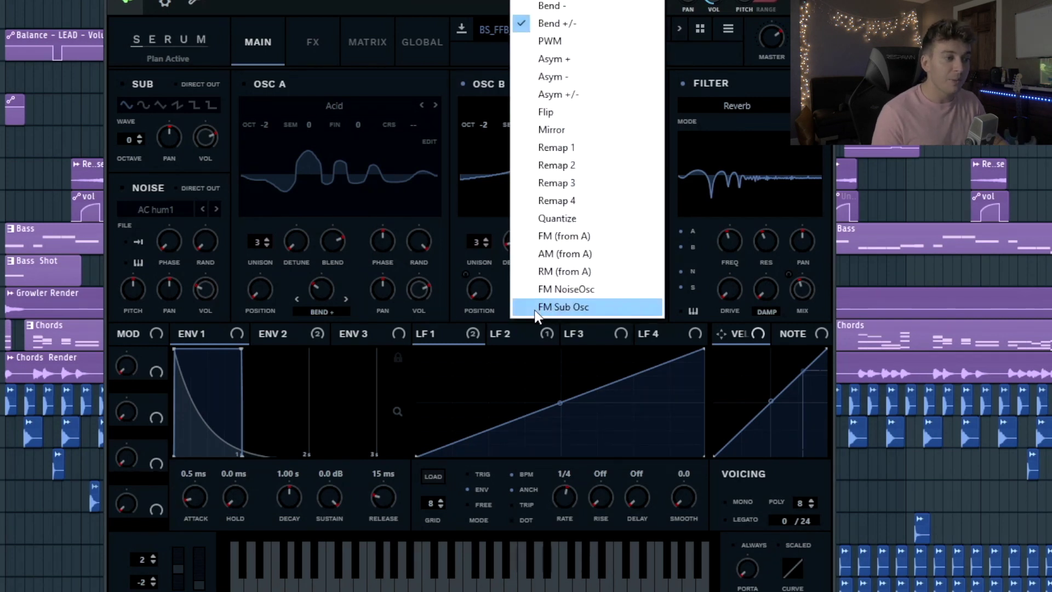
click(496, 307)
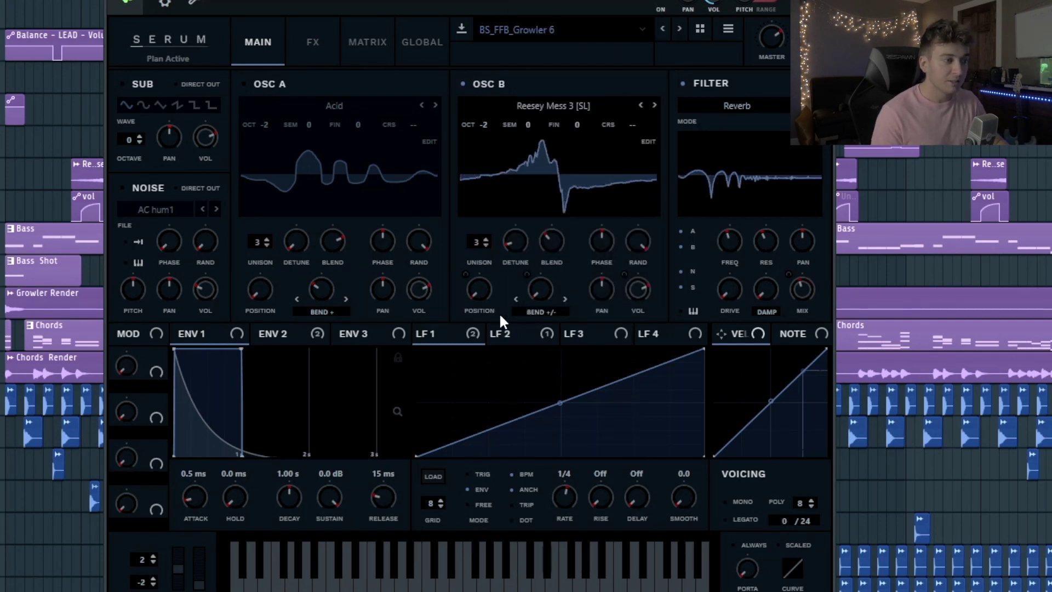
- Inspect envelope 2 and the first LFO of the BS_FFB_Growler 6 patch and what they modulate
click(306, 335)
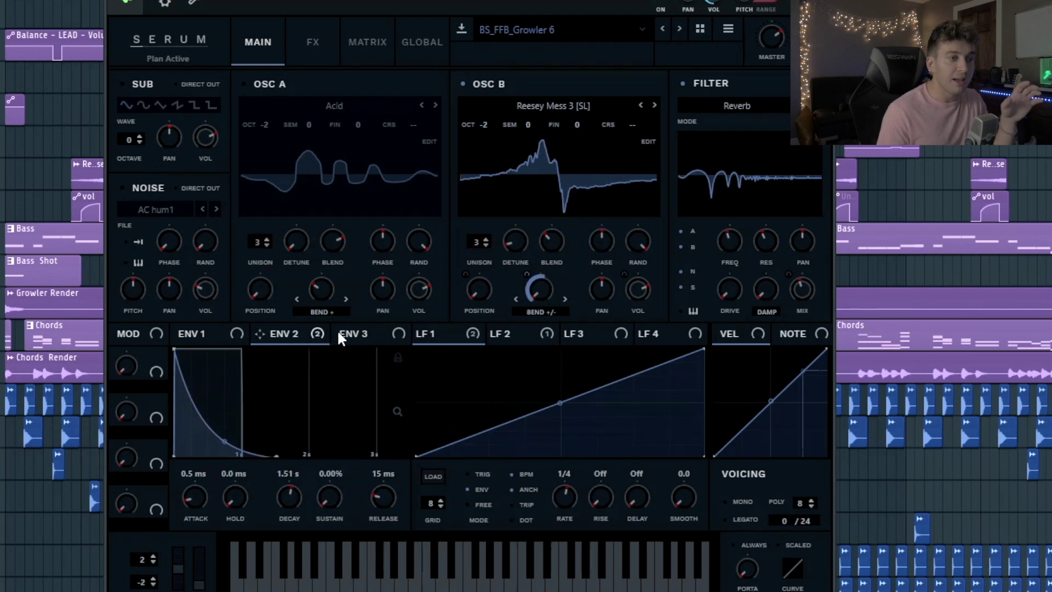
mouse_move(453, 331)
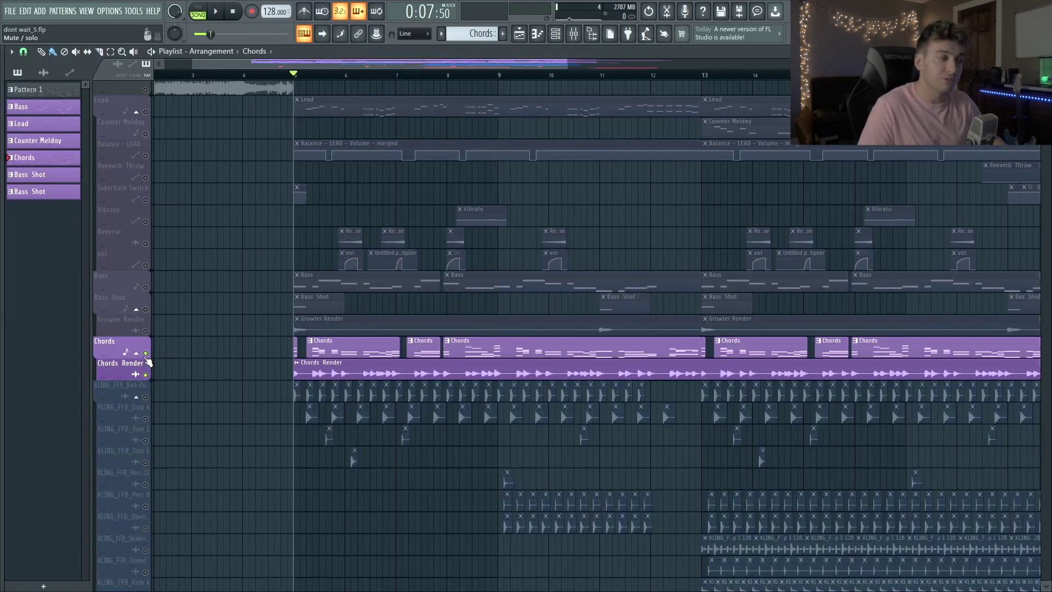
- Play the soloed chord tracks and audition the Strings layer with its Cellos Staccato preset
key(space)
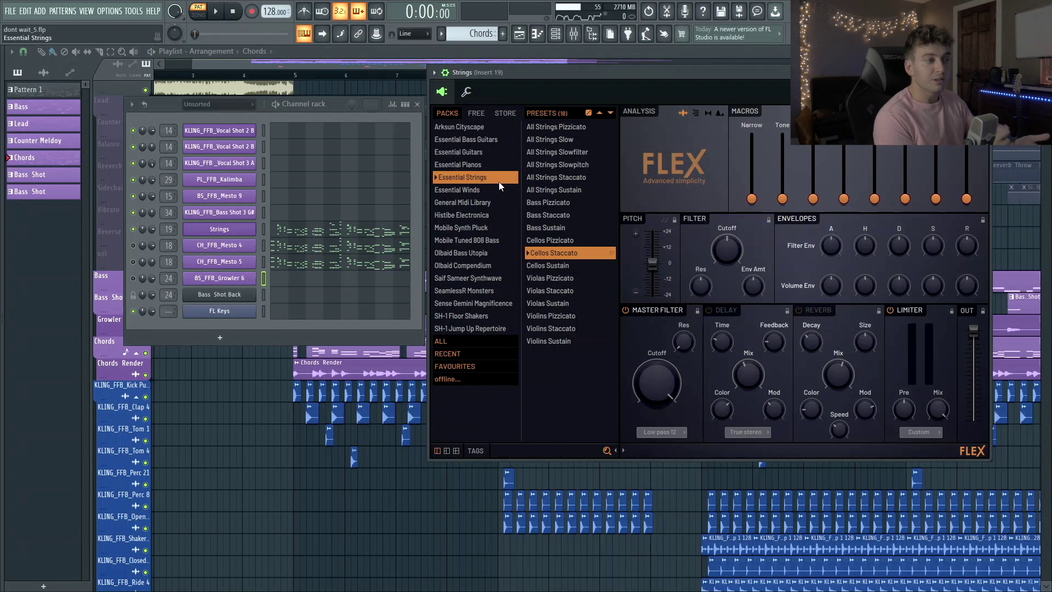
key(space)
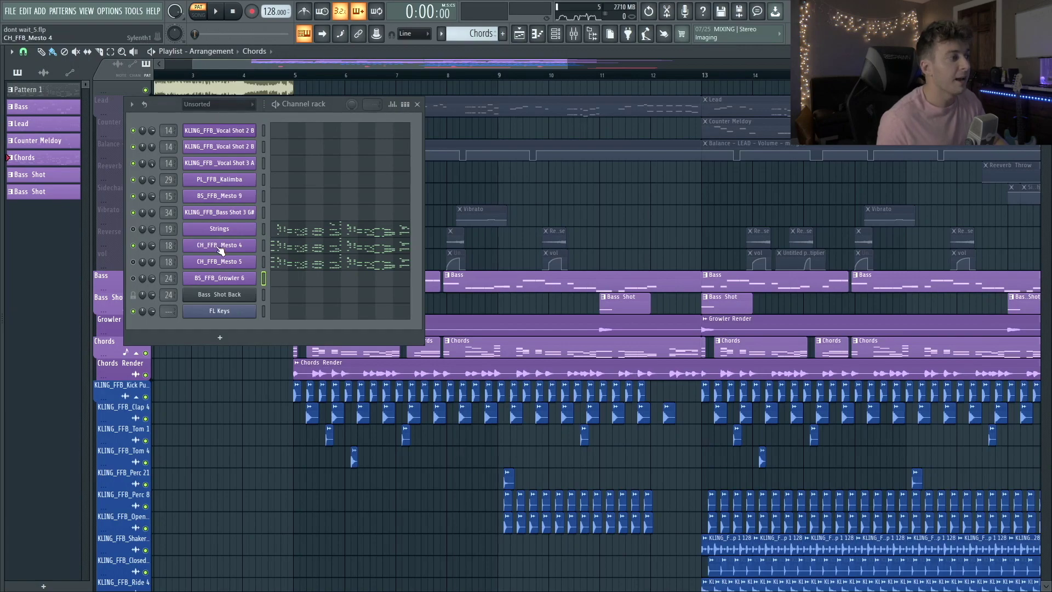
- Open the CH_FFB_Mesto 4 chord patch and examine how modulation envelope 1 drives the filter cutoff
click(219, 245)
drag(434, 132, 784, 101)
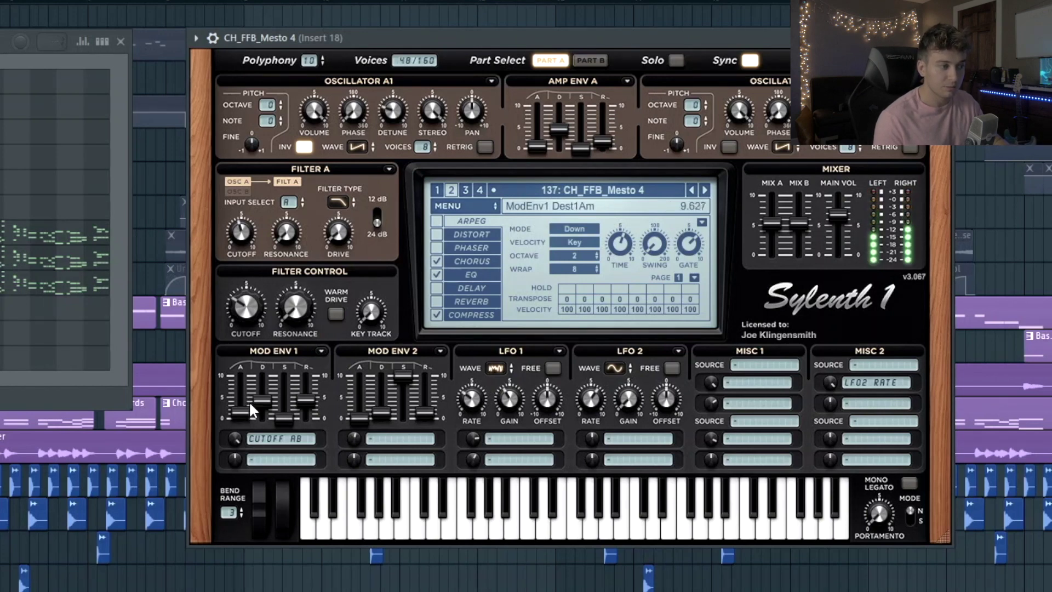
drag(253, 442, 253, 456)
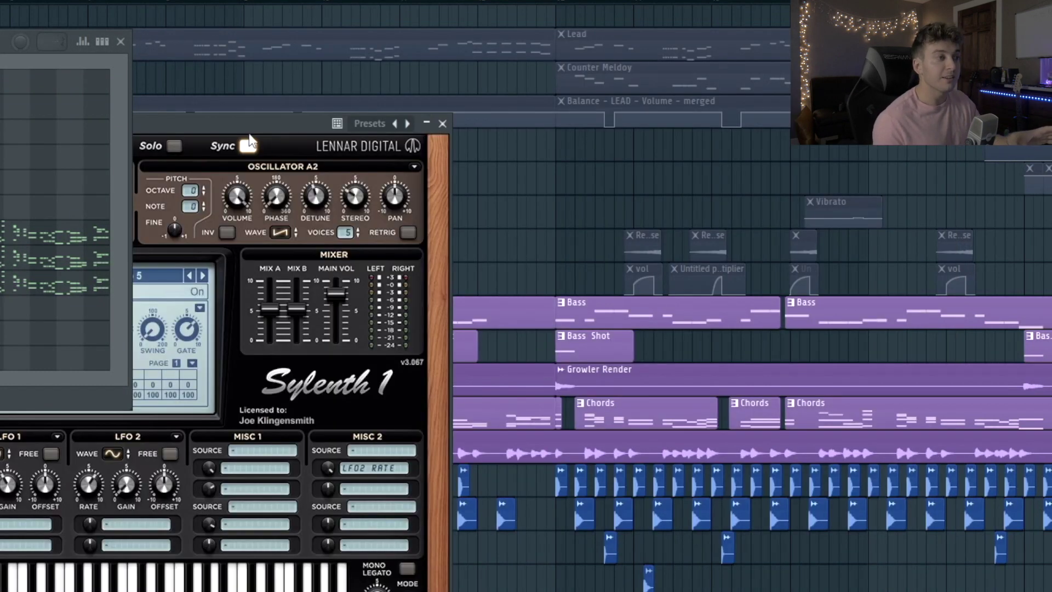
- Bring the CH_FFB_Mesto 5 patch fully into view, play its sound and open the mixer
drag(246, 125, 732, 43)
key(space)
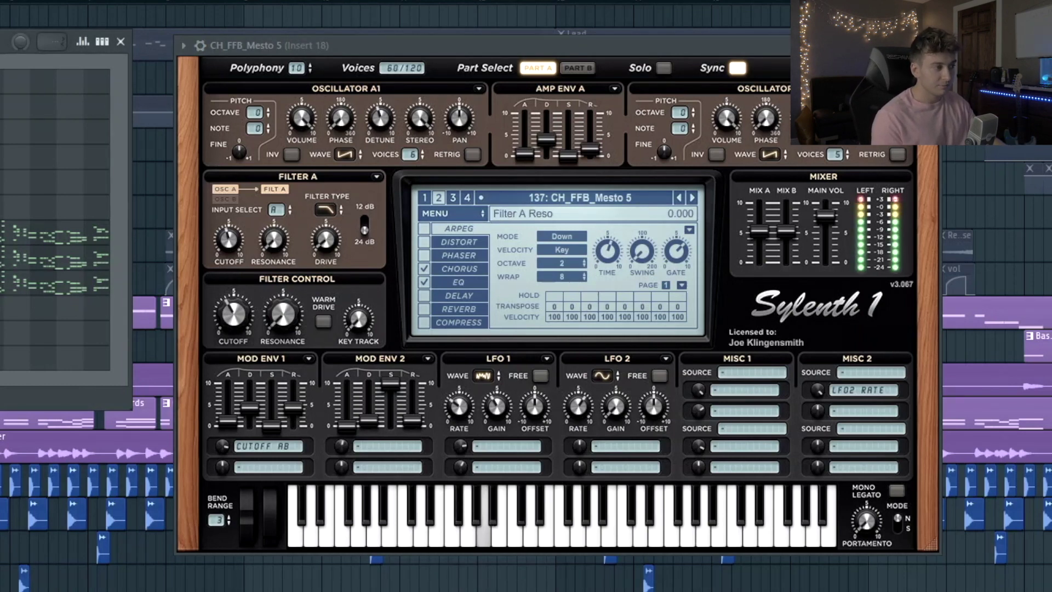
key(space)
key(F9)
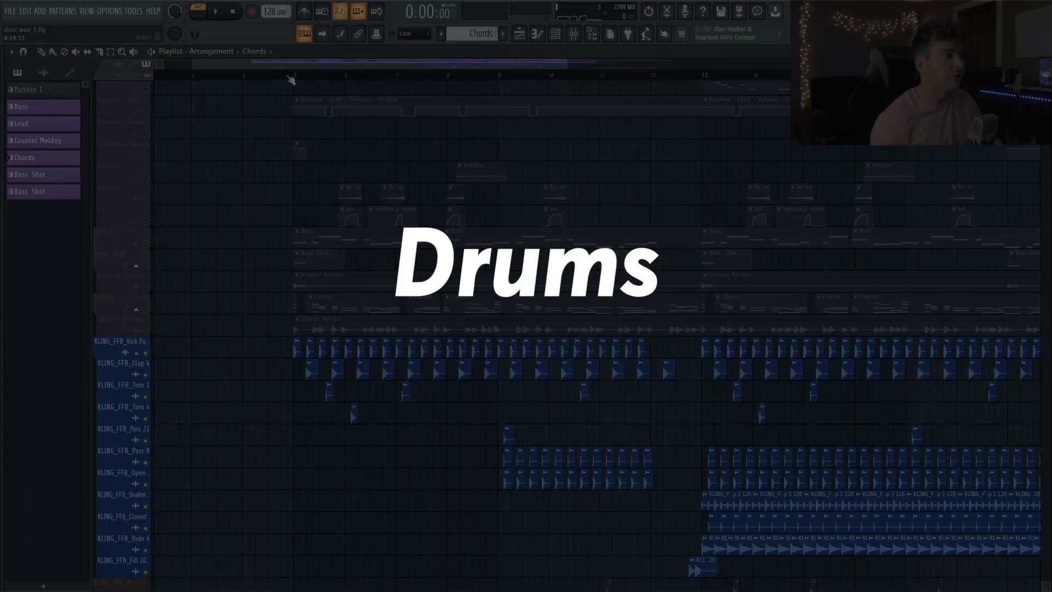
- Play the soloed drum tracks from just before bar 5
click(293, 77)
key(space)
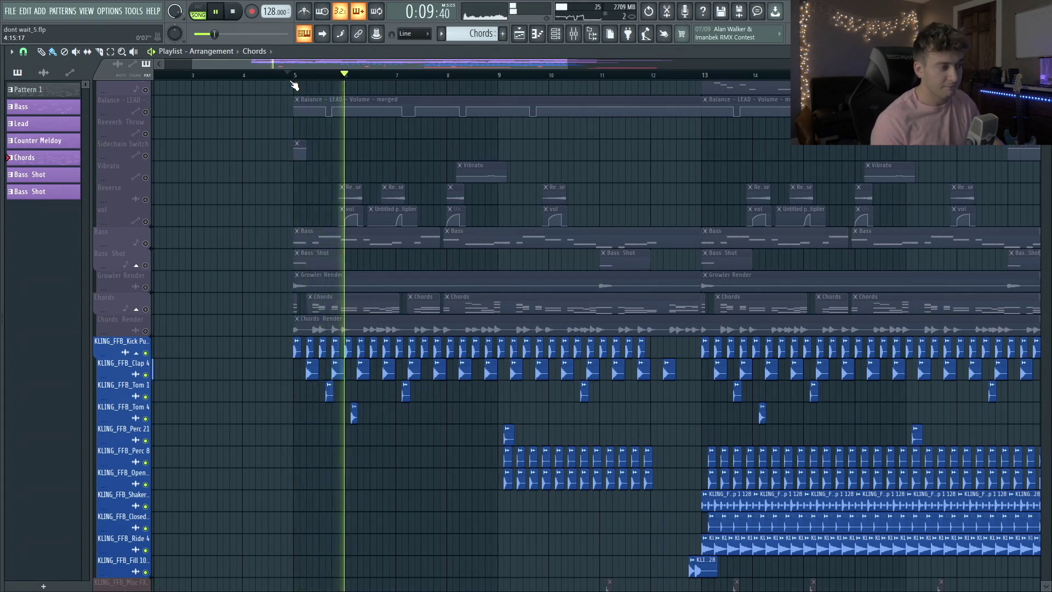
key(space)
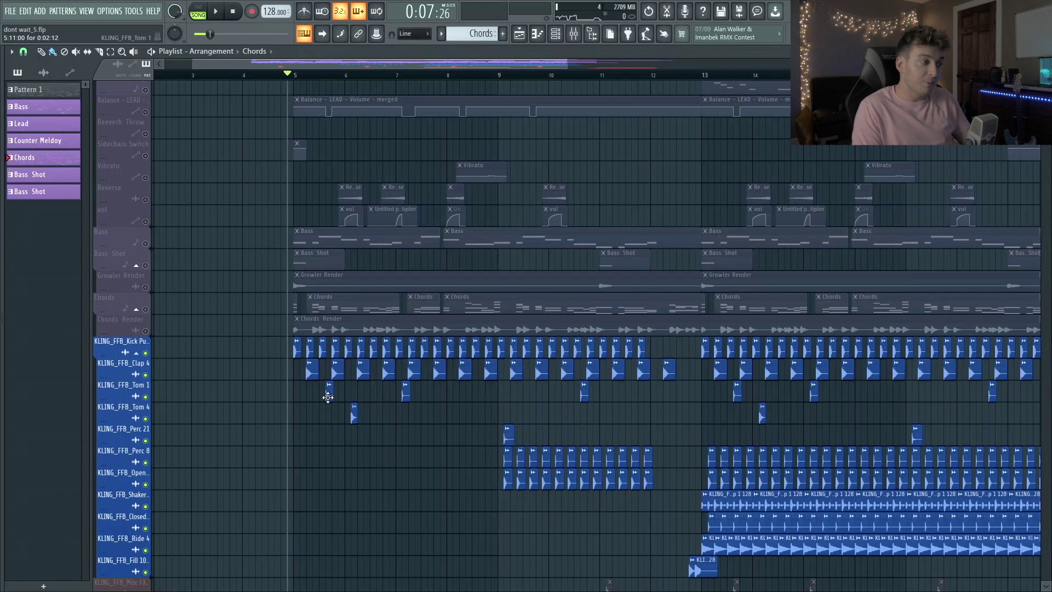
- Audition the KLING_FFB_Tom 1 sample and play the drums from the fill before bar 13
double_click(328, 396)
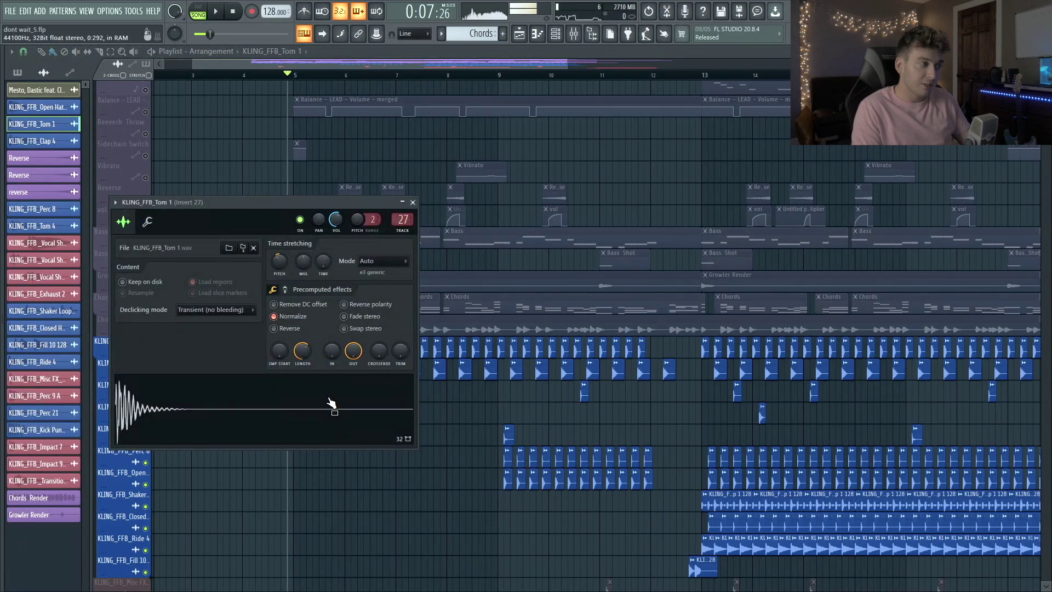
click(323, 396)
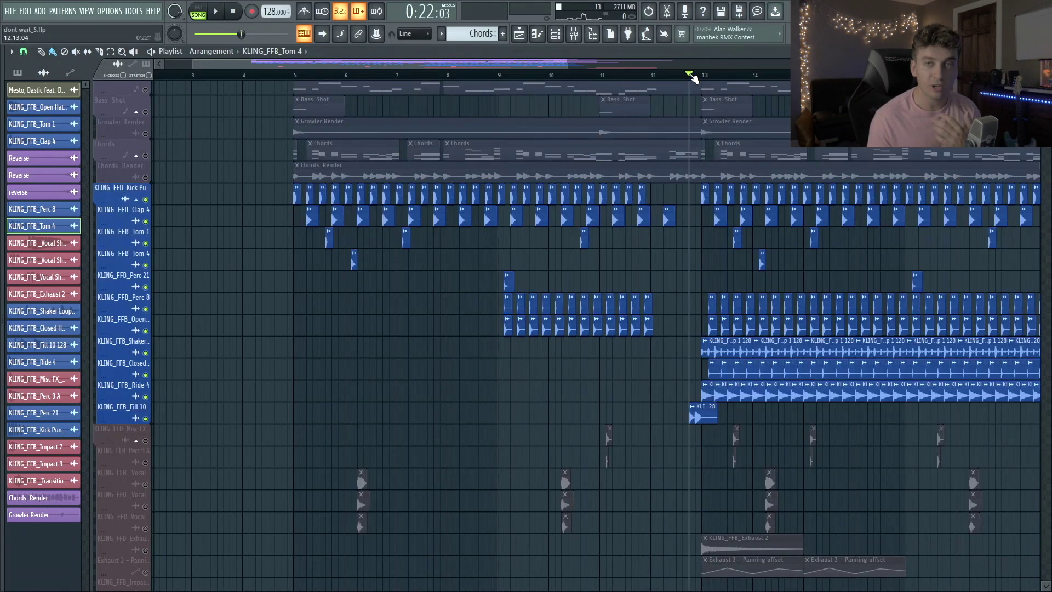
key(space)
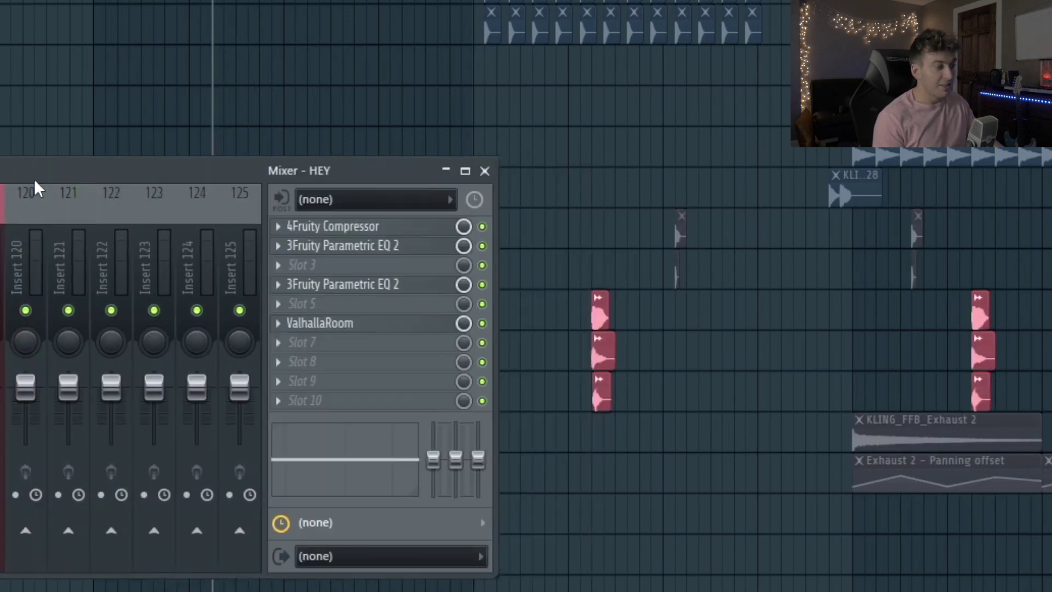
- Check the HEY mixer track's effects and play the soloed Misc FX and Perc 9 A tracks from just before bar 11
drag(35, 182, 0, 173)
key(space)
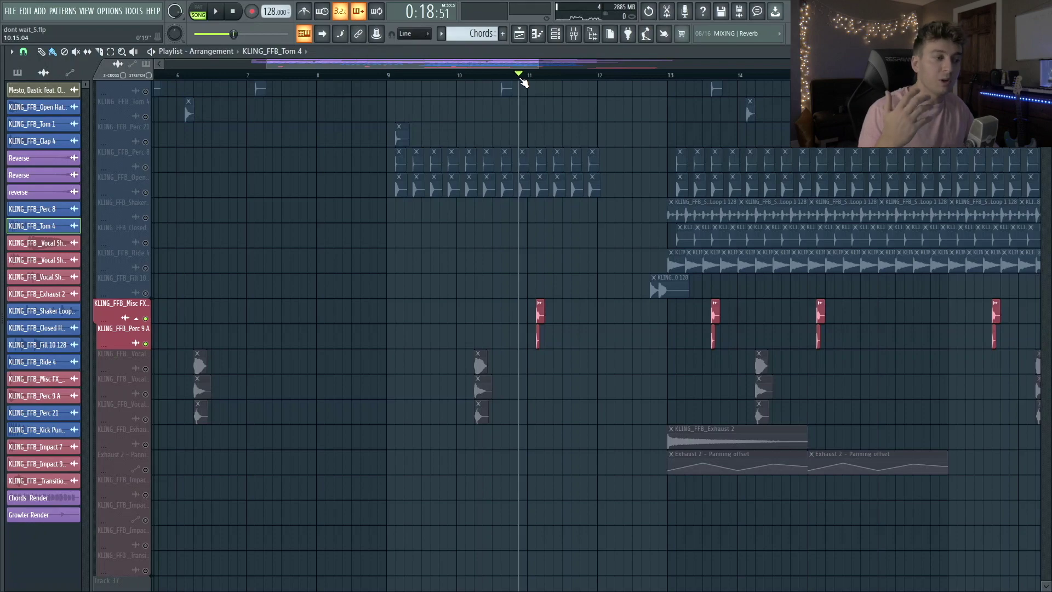
key(space)
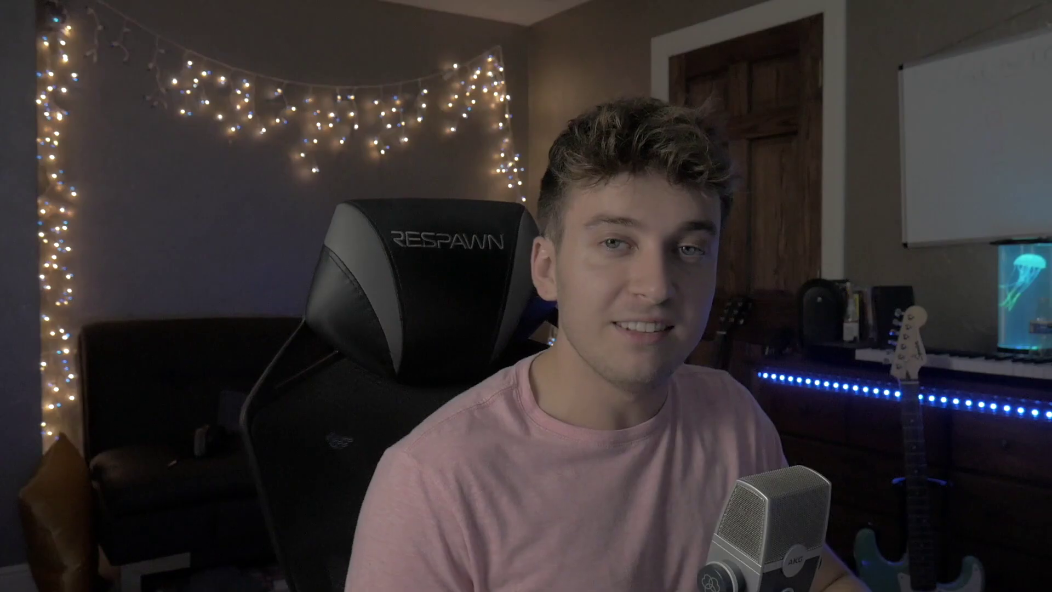